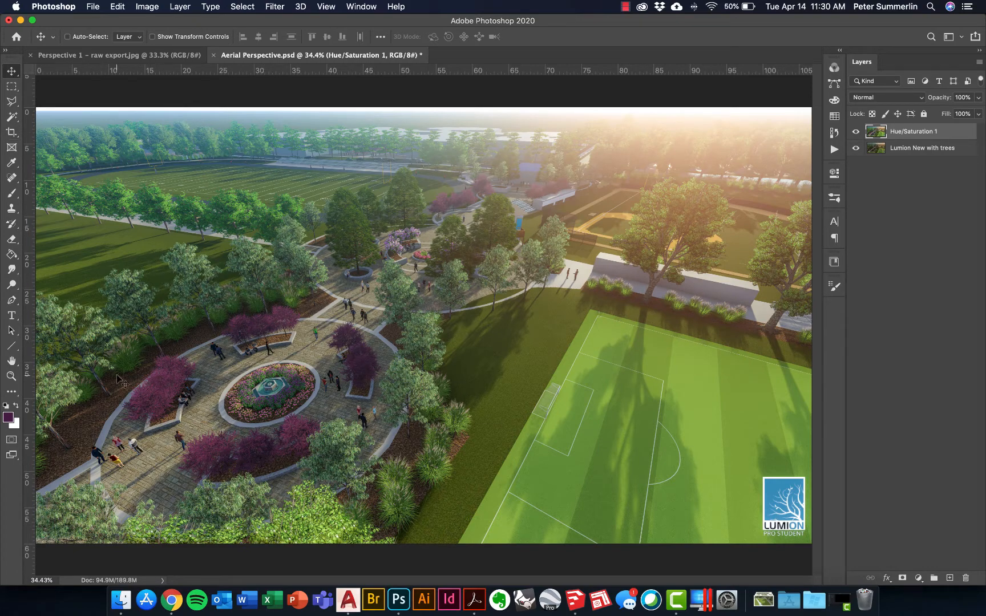
Zoom into the central plaza and open the Color Range selection dialog.
key("z")
left_click_drag(239, 409, 347, 365)
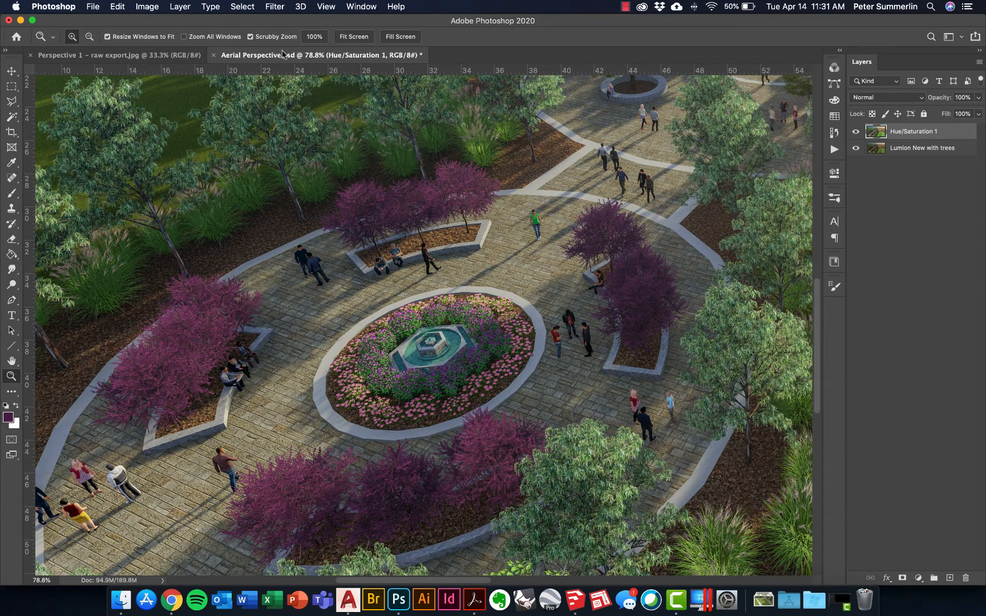
left_click(242, 7)
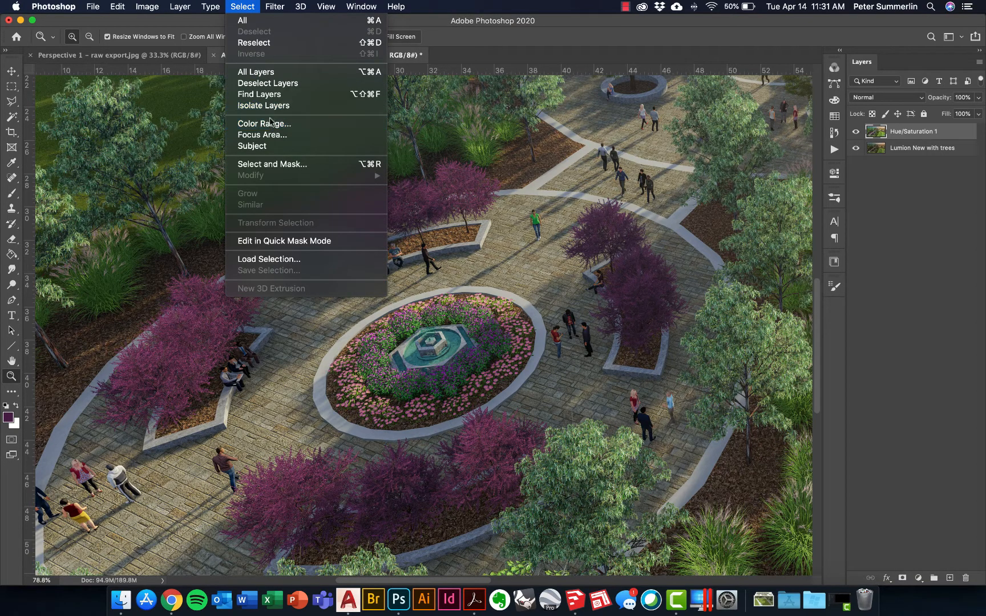
left_click(267, 124)
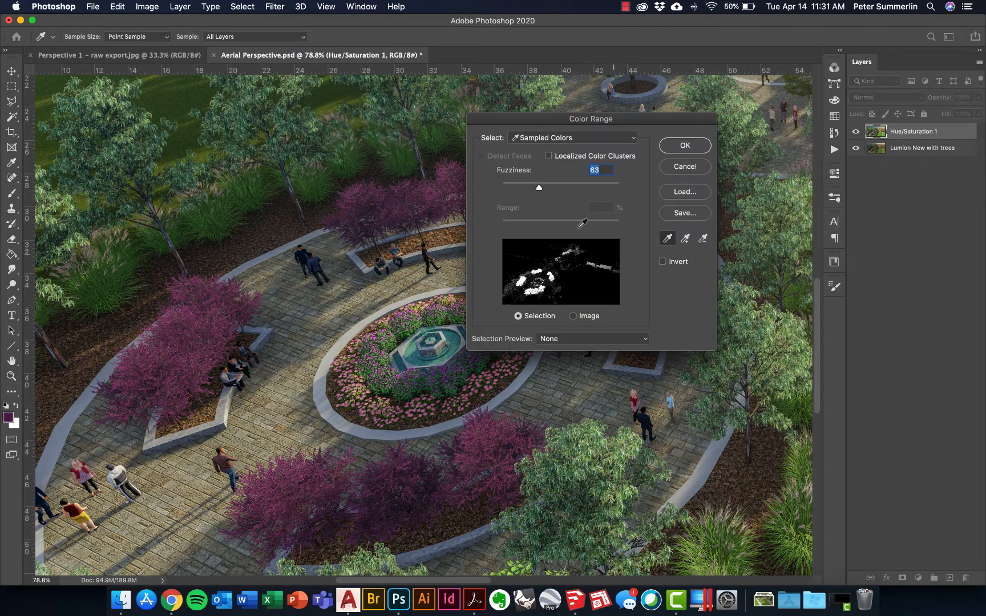
Sample a colour in the grass area and test Fuzziness values between 10 and 142.
left_click(178, 101)
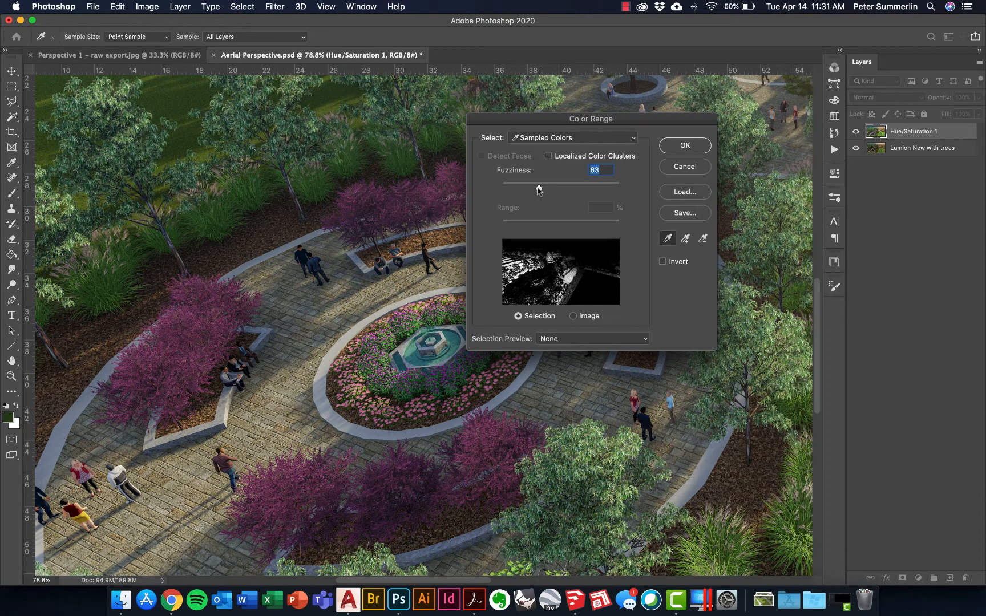
left_click_drag(537, 186, 508, 187)
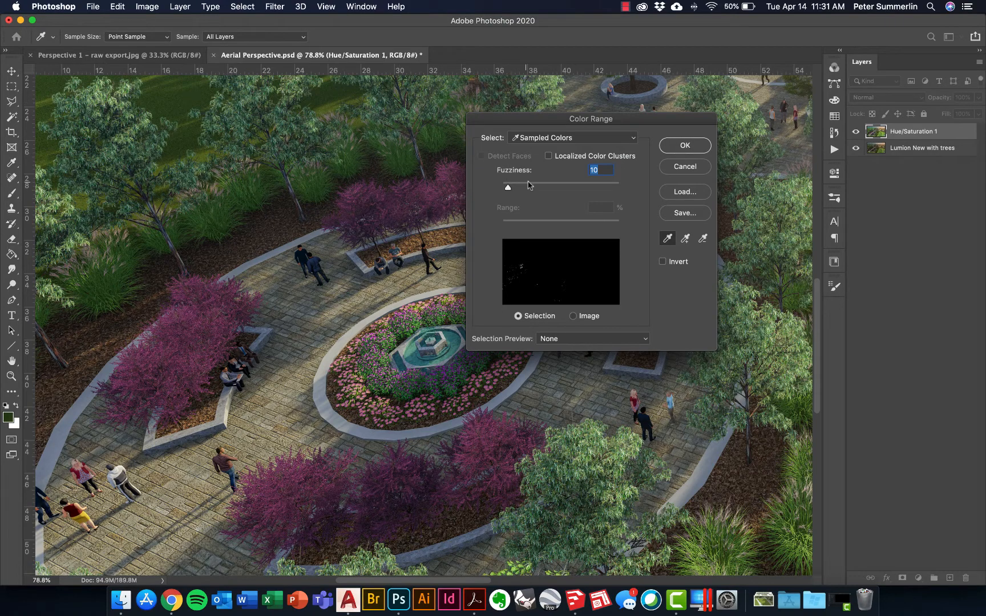
left_click_drag(506, 187, 586, 190)
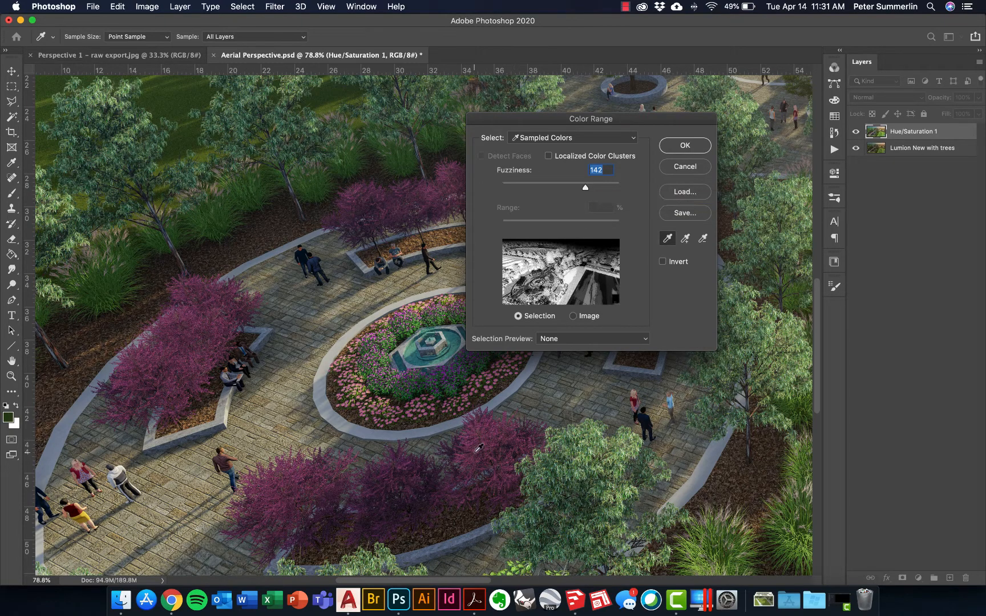
Zoom in, sample the purple tree foliage and set Fuzziness to 93.
key("super+equal")
key("super+equal")
key("super+equal")
scroll(476, 486, "down", 5)
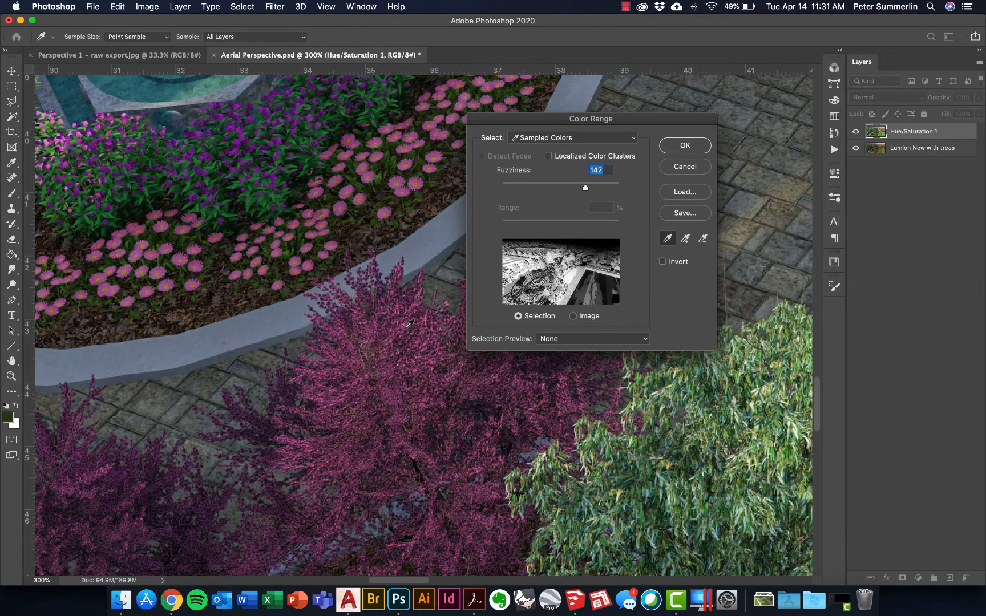
left_click(406, 325)
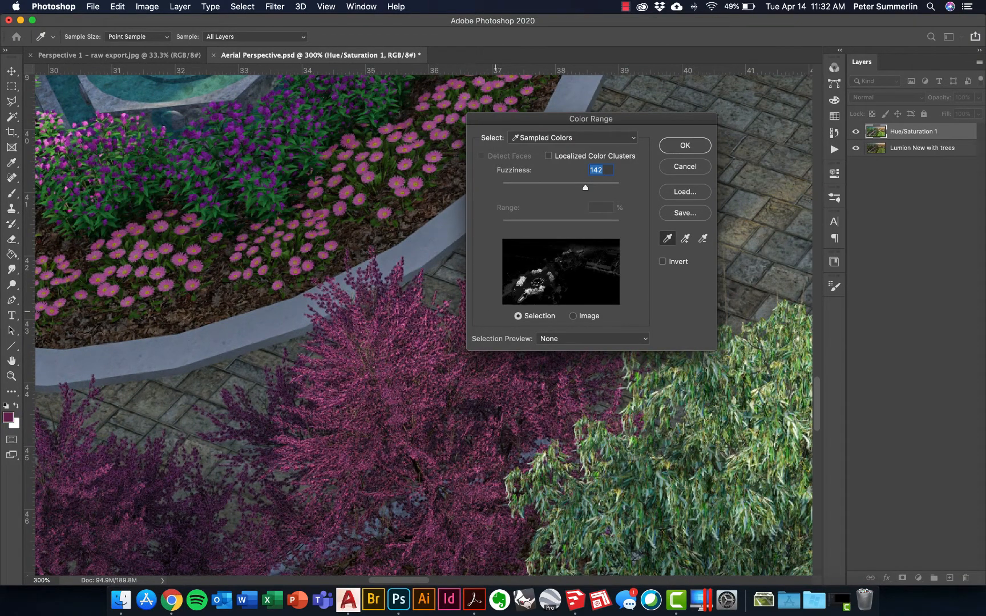
mouse_move(564, 187)
left_mouse_down()
mouse_move(586, 187)
mouse_move(556, 187)
left_mouse_up()
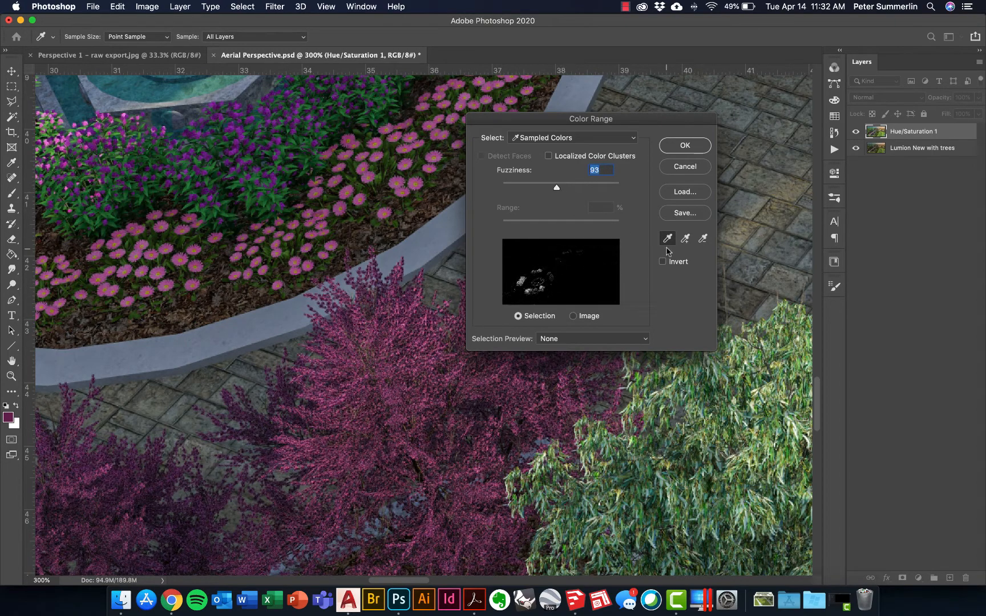
Add two more samples of the purple foliage to the colour range and set Fuzziness to 71.
left_click(684, 239)
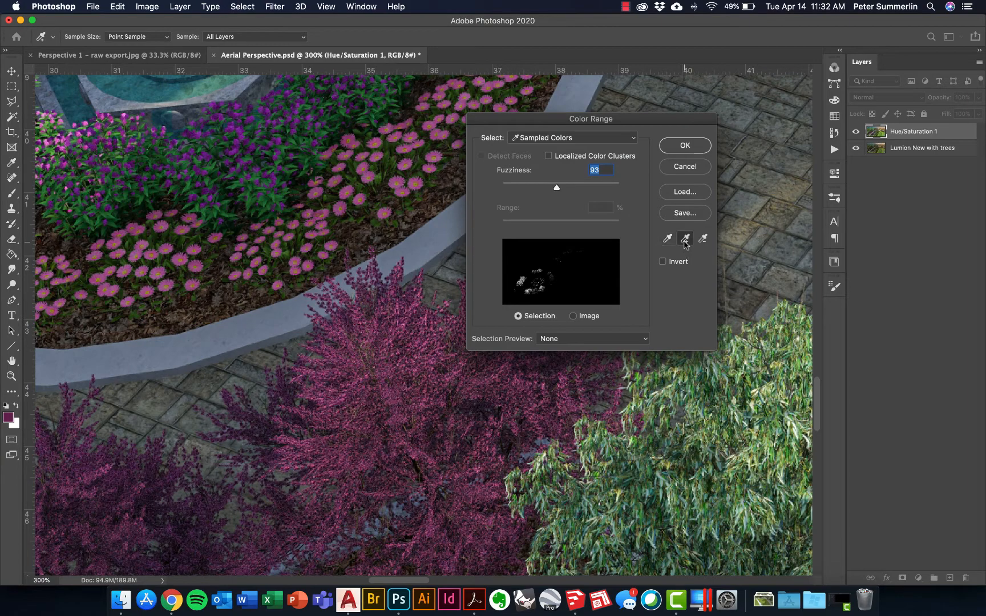
left_click(447, 401)
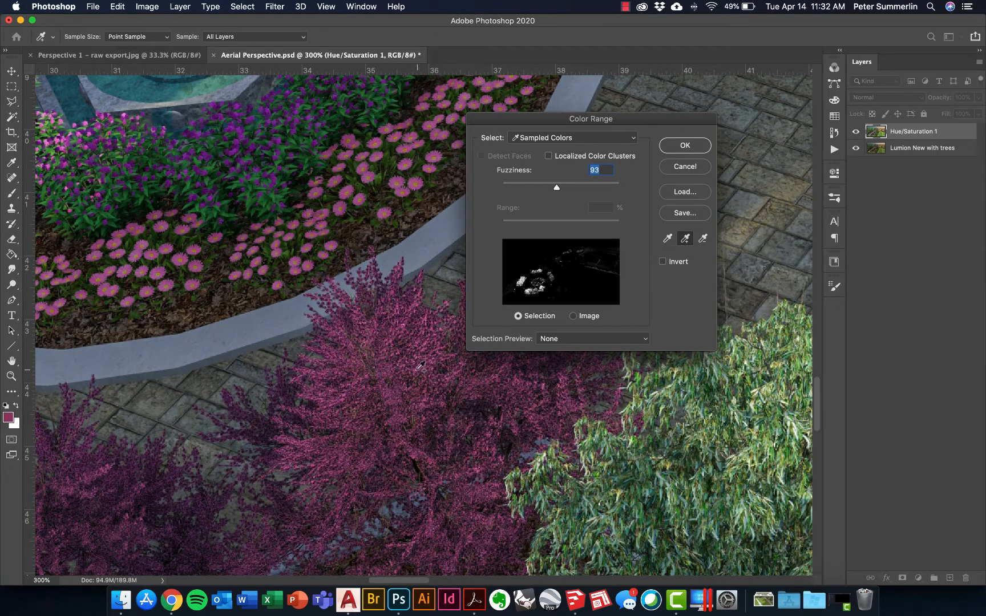
left_click(404, 329)
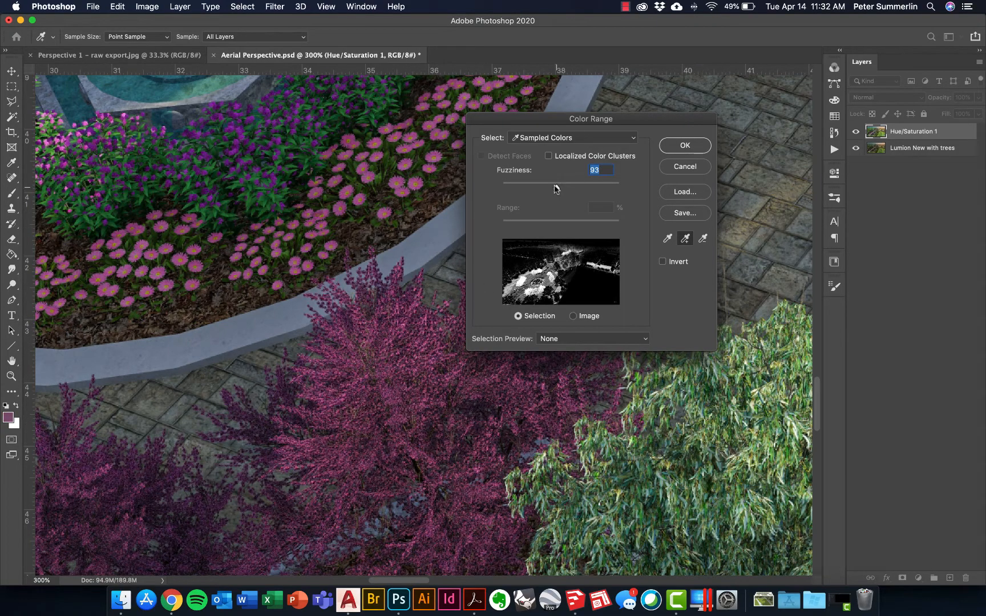
left_click_drag(555, 189, 544, 189)
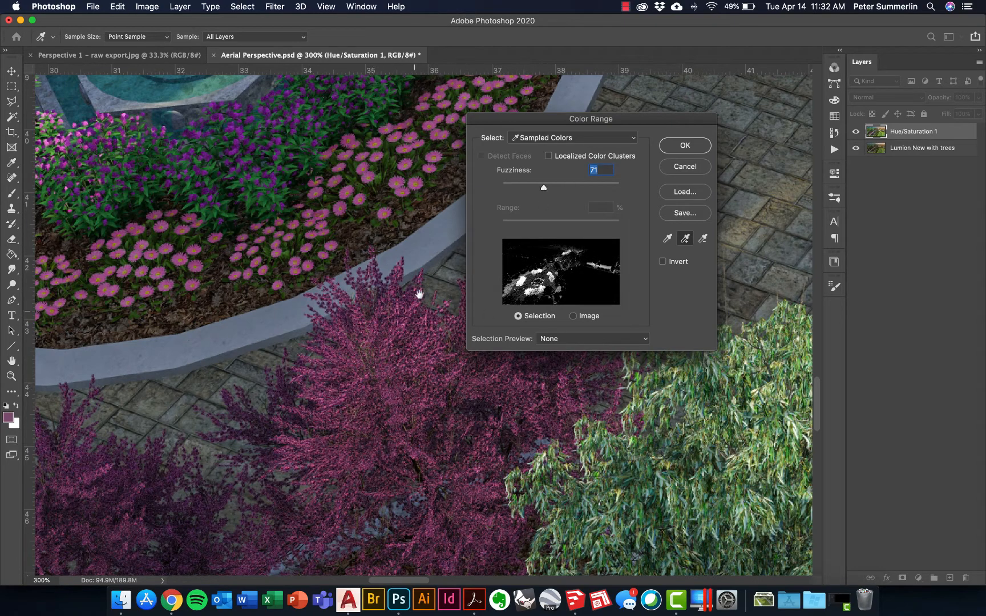
Pan to another purple tree, add its foliage to the sample, and set Fuzziness to 60.
left_click_drag(408, 290, 287, 424)
left_click_drag(355, 304, 271, 418)
left_click_drag(444, 204, 271, 353)
left_click(412, 320)
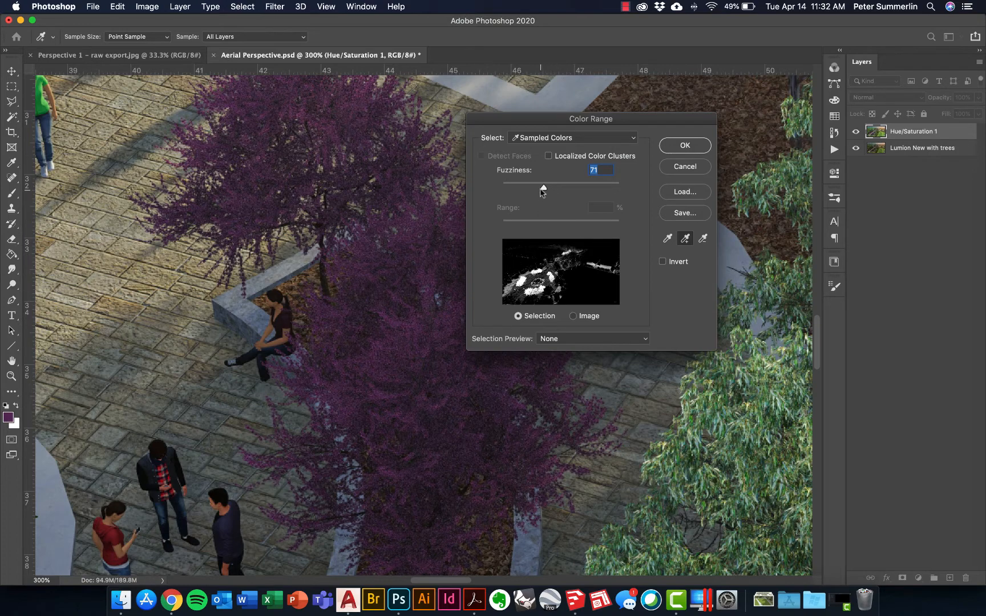
left_click_drag(540, 187, 536, 186)
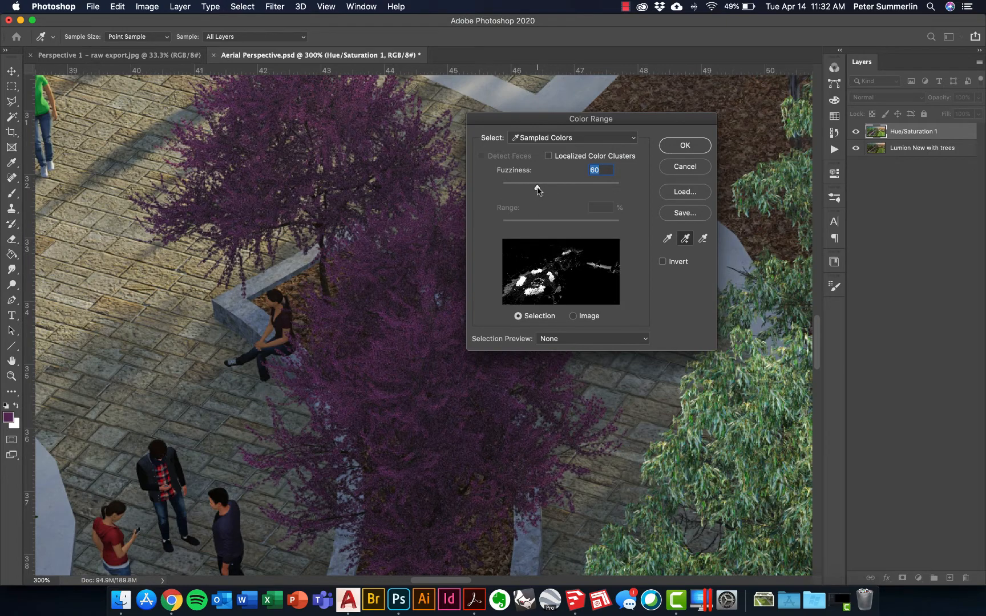
Zoom out and confirm the Color Range selection of the purple trees.
left_click_drag(401, 401, 453, 352)
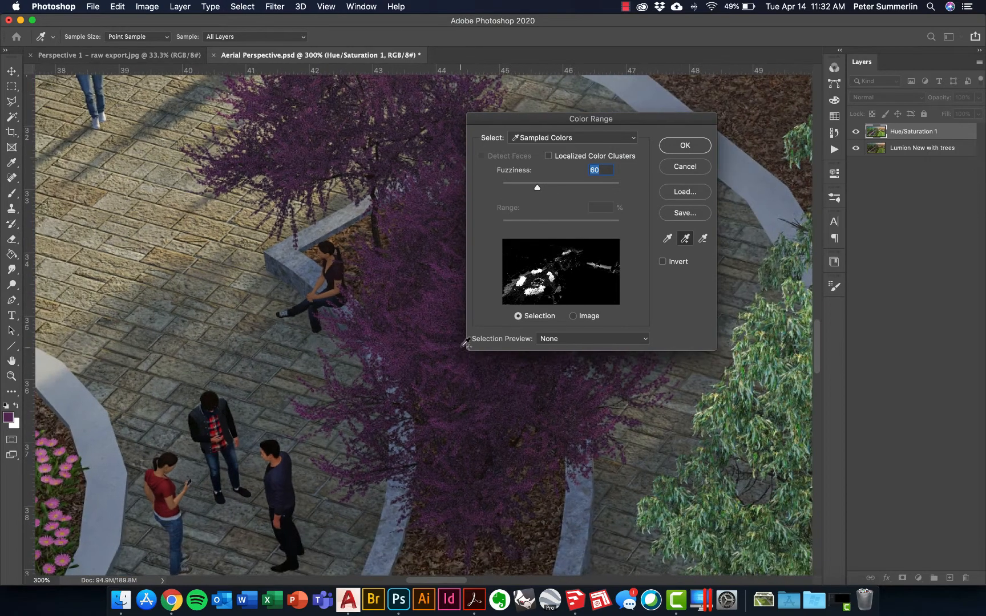
key("super+minus")
key("super+minus")
key("super+minus")
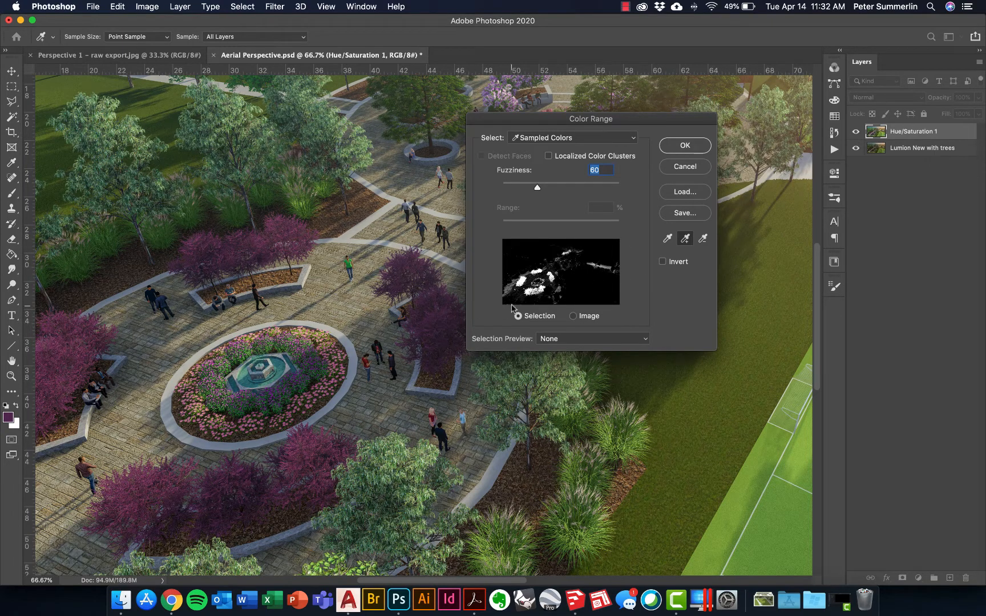
left_click(686, 146)
key("z")
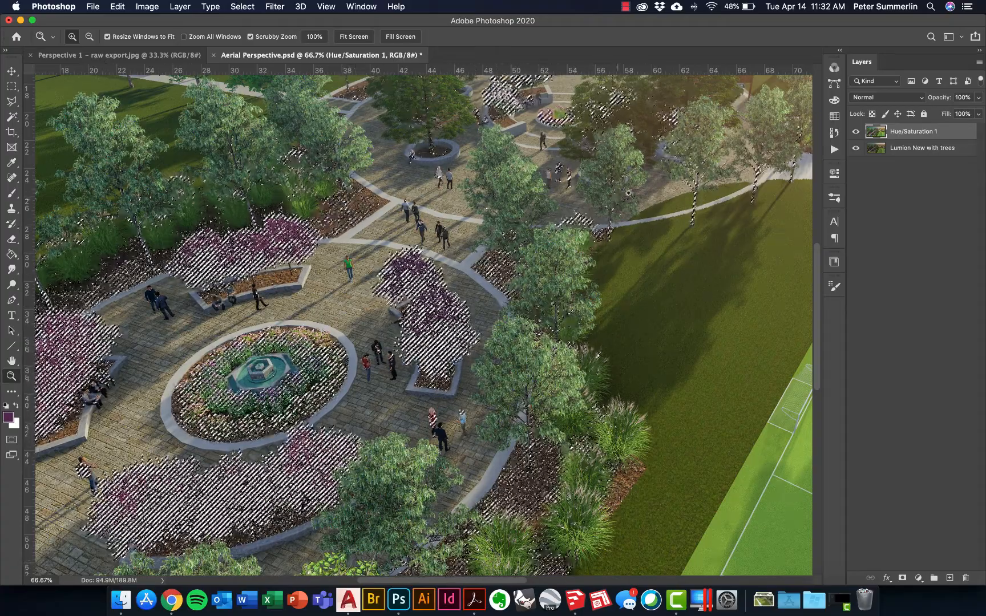
Hide the selection edges and add a Hue/Saturation adjustment layer using the selection.
key("super+h")
key("super+minus")
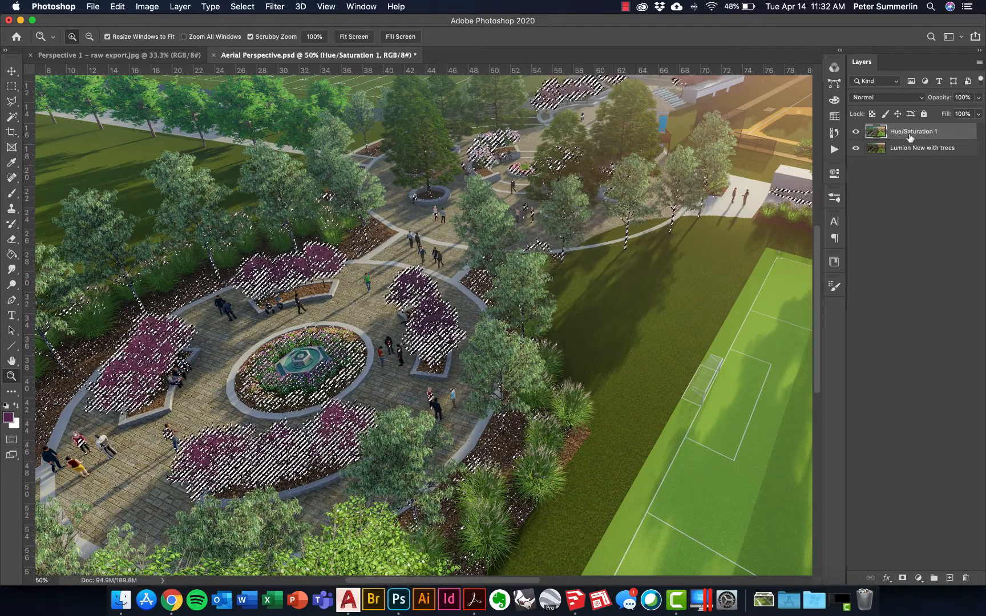
left_click(918, 578)
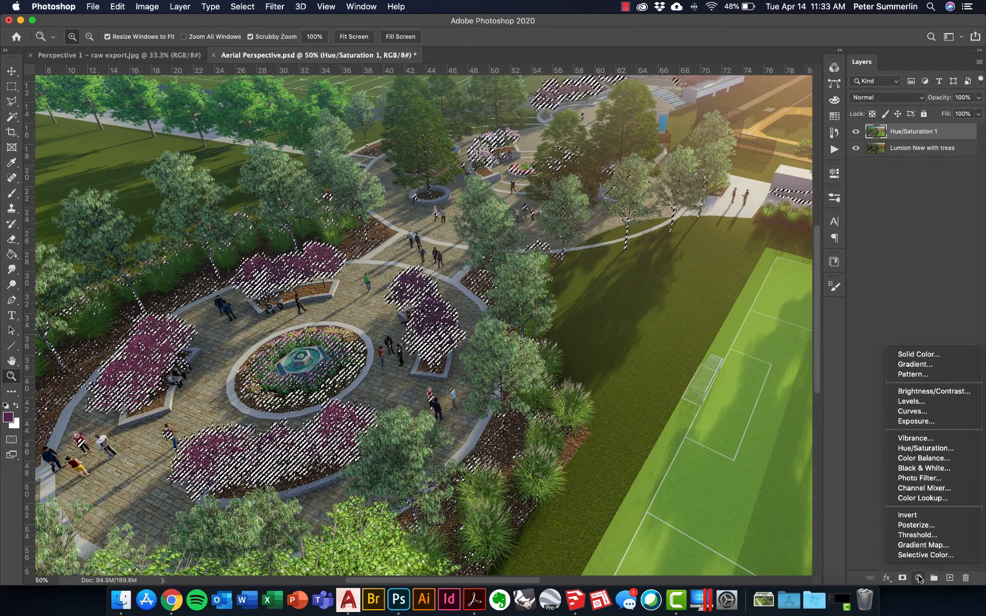
left_click(944, 451)
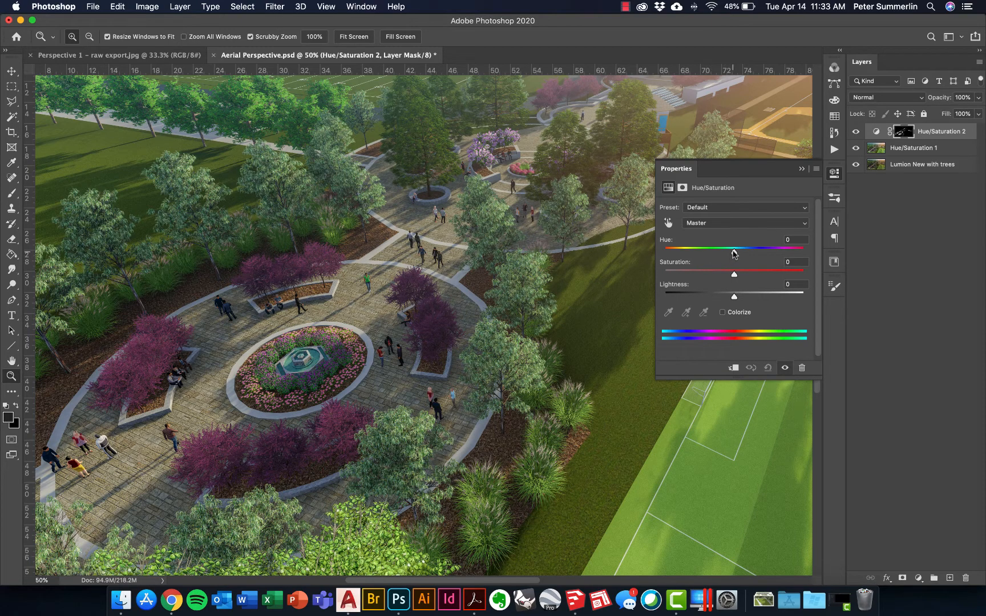
Set the adjustment's Hue to +180 and Lightness to +6 to turn the purple trees green.
left_click_drag(734, 253, 807, 257)
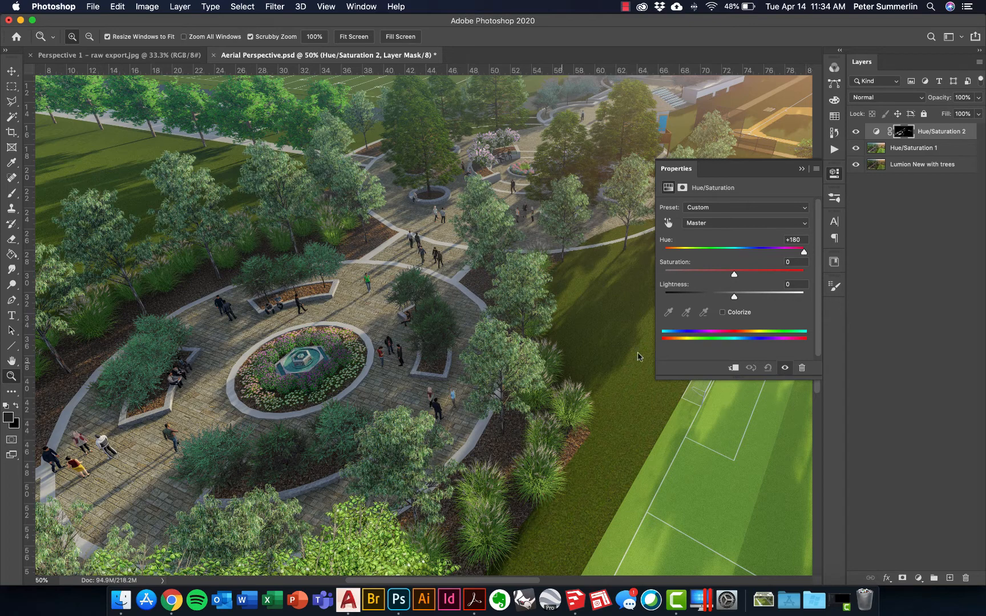
left_click_drag(735, 274, 740, 297)
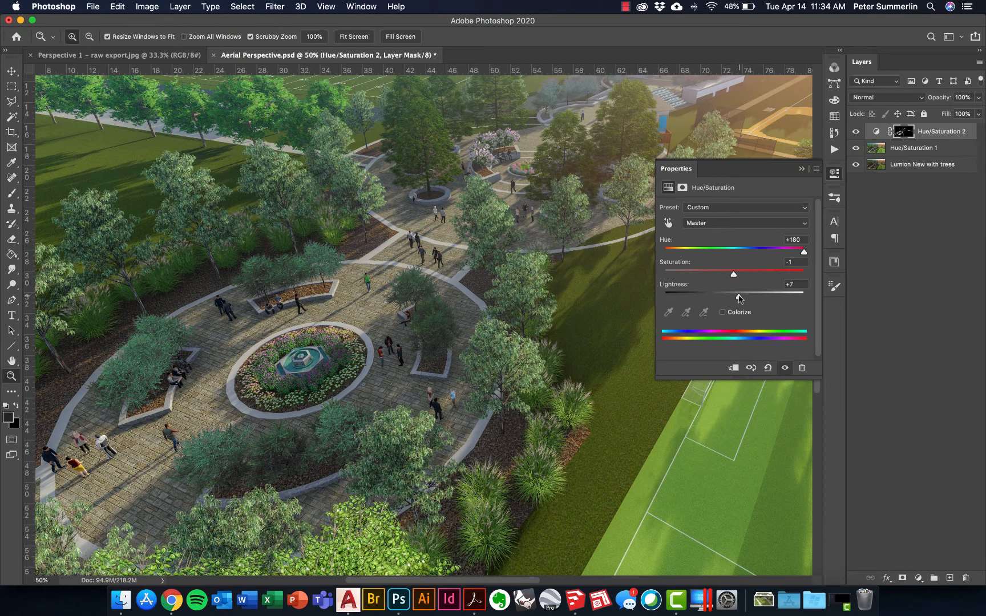
Toggle the new Hue/Saturation layer's visibility to compare the image before and after, at fit-to-screen zoom.
left_click(856, 133)
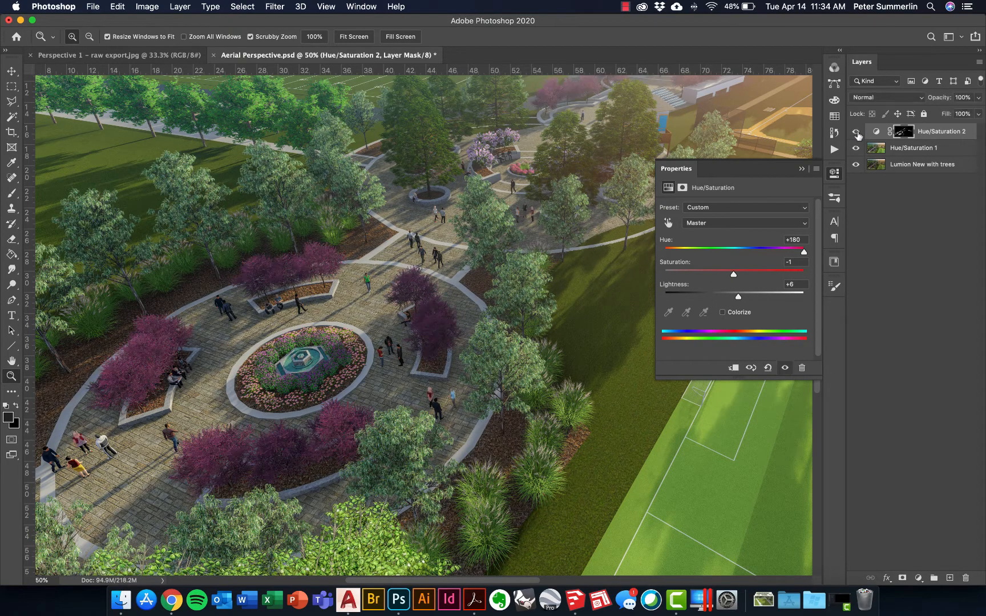
left_click(856, 133)
left_click(856, 133)
left_click(857, 134)
left_click(857, 134)
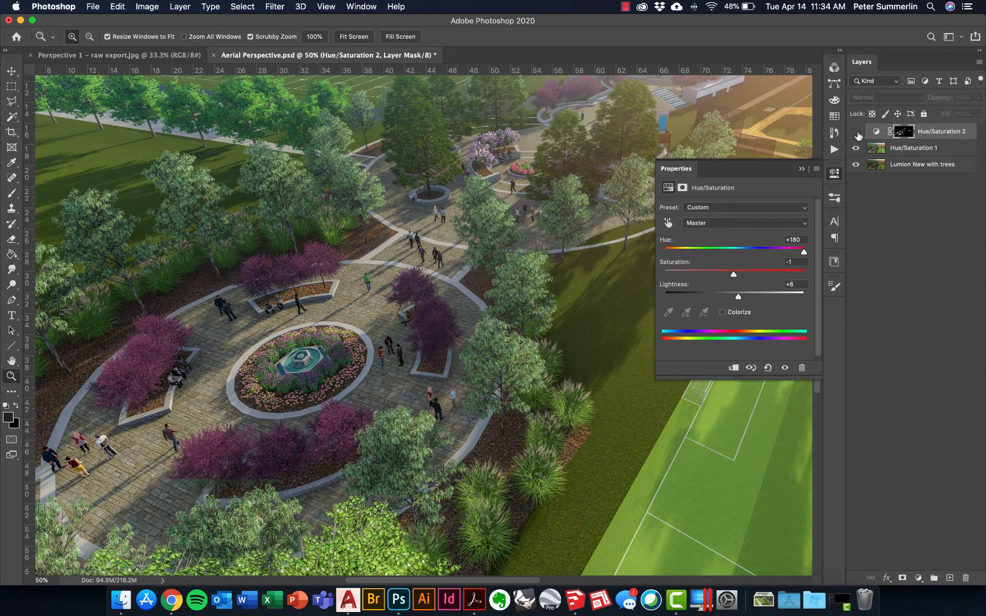
key("super+0")
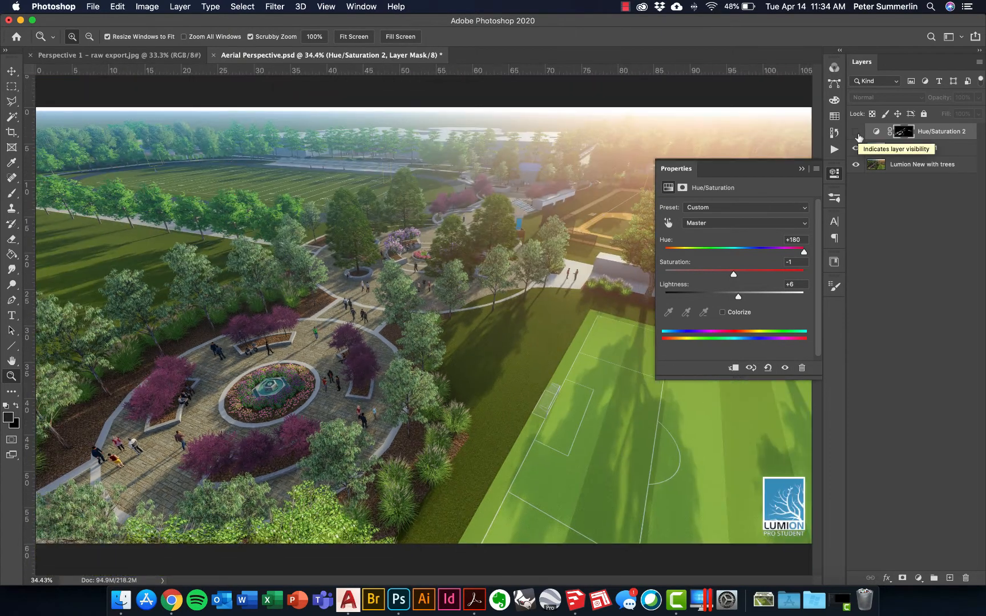
left_click(856, 133)
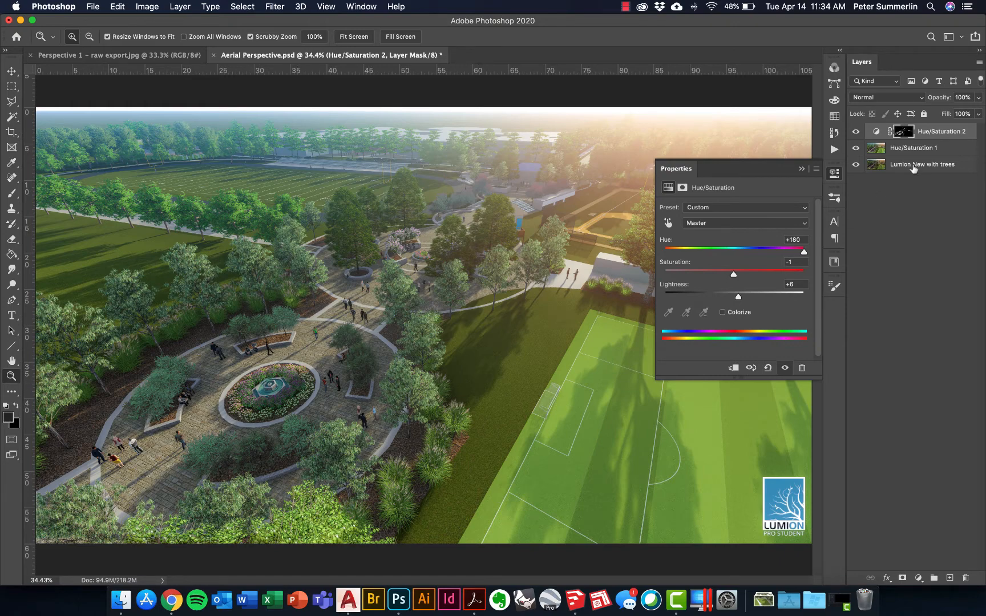
View the adjustment layer's mask on its own and collapse the Properties panel.
key("alt")
left_click(903, 132, "alt")
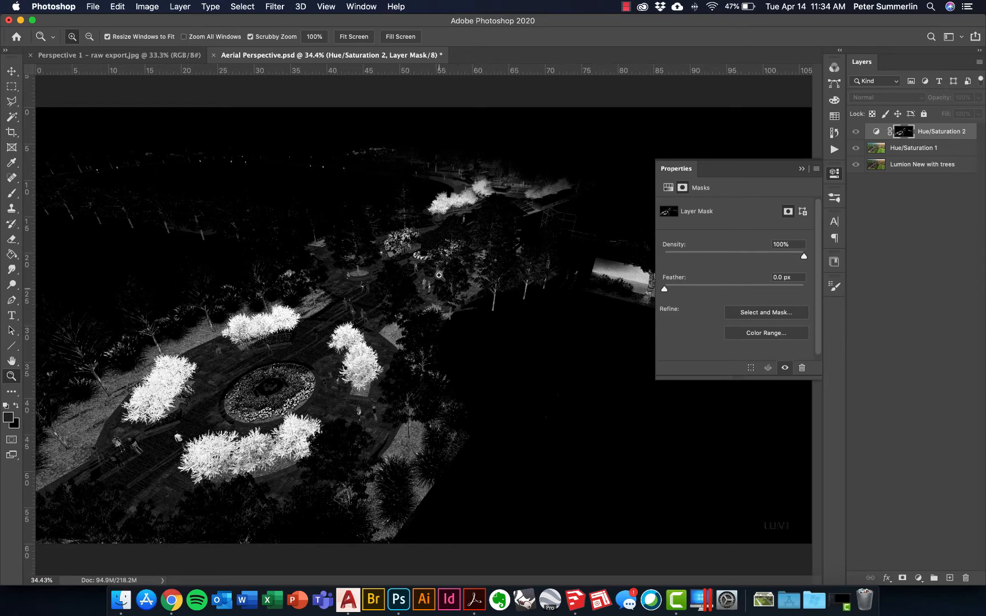
left_click(833, 173)
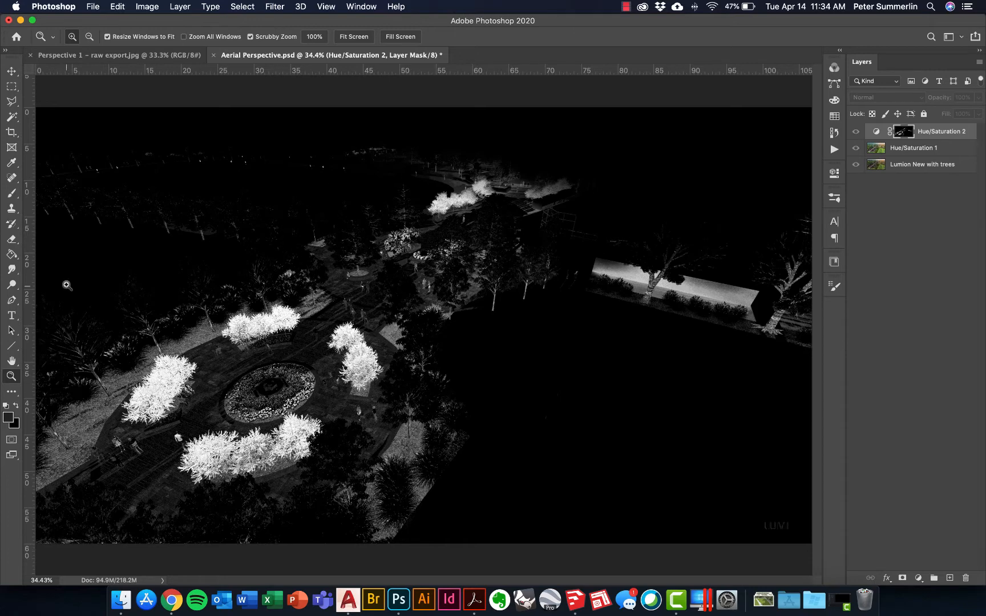
Pick the Brush tool with a Hard Round 1000 px tip and black as the foreground colour.
key("b")
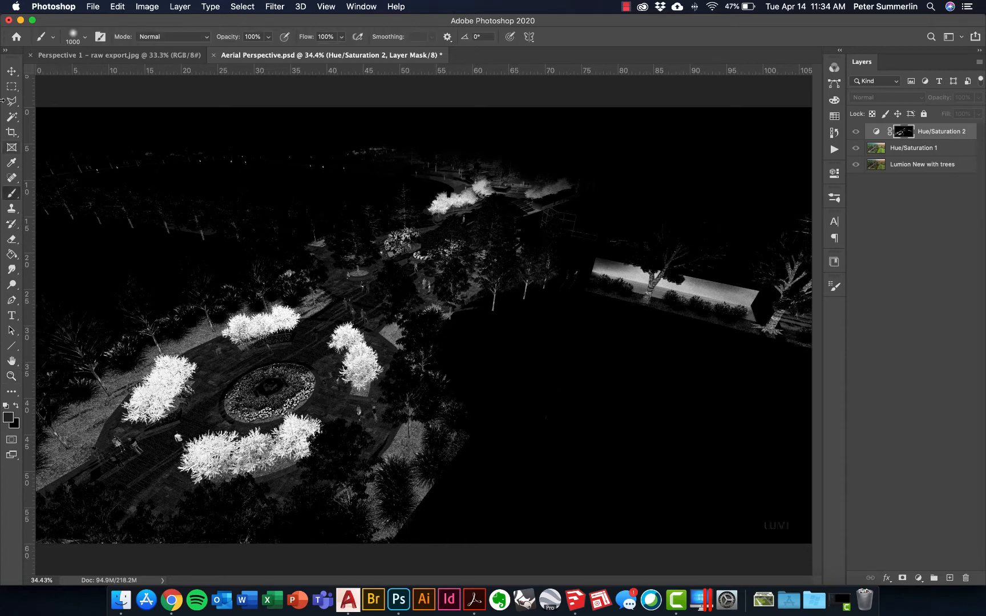
left_click(86, 40)
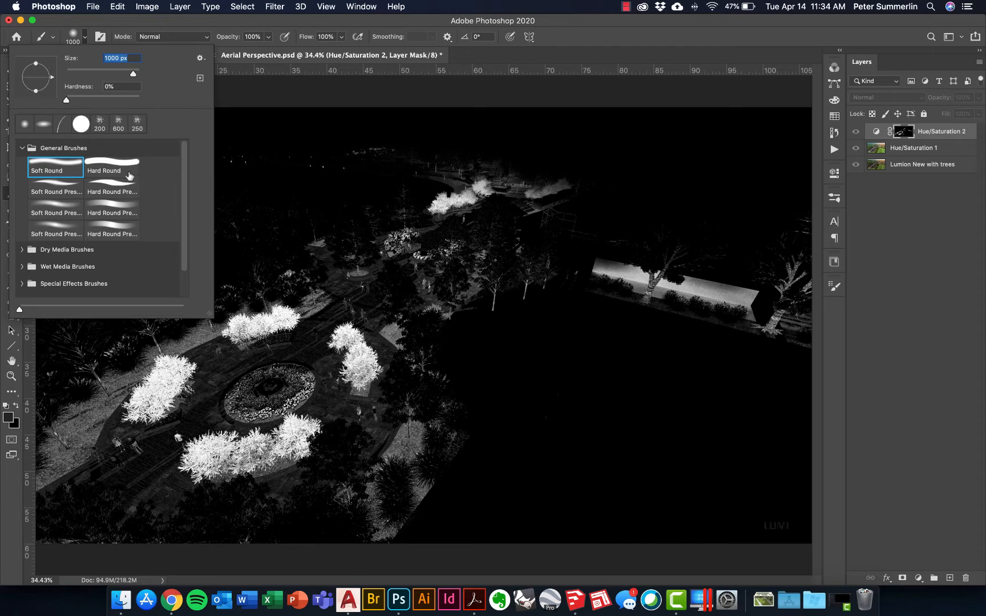
left_click(112, 164)
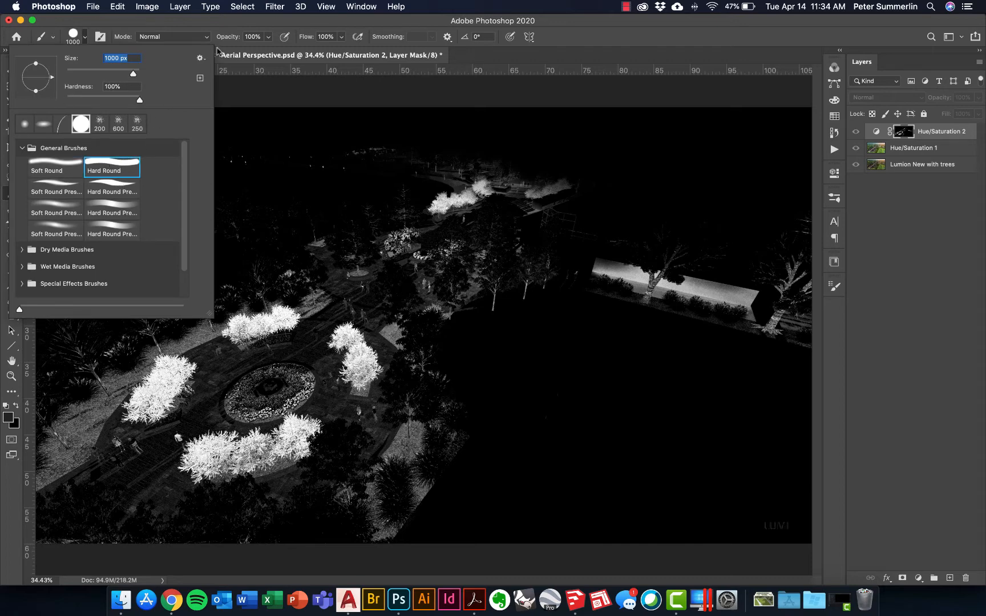
left_click(223, 28)
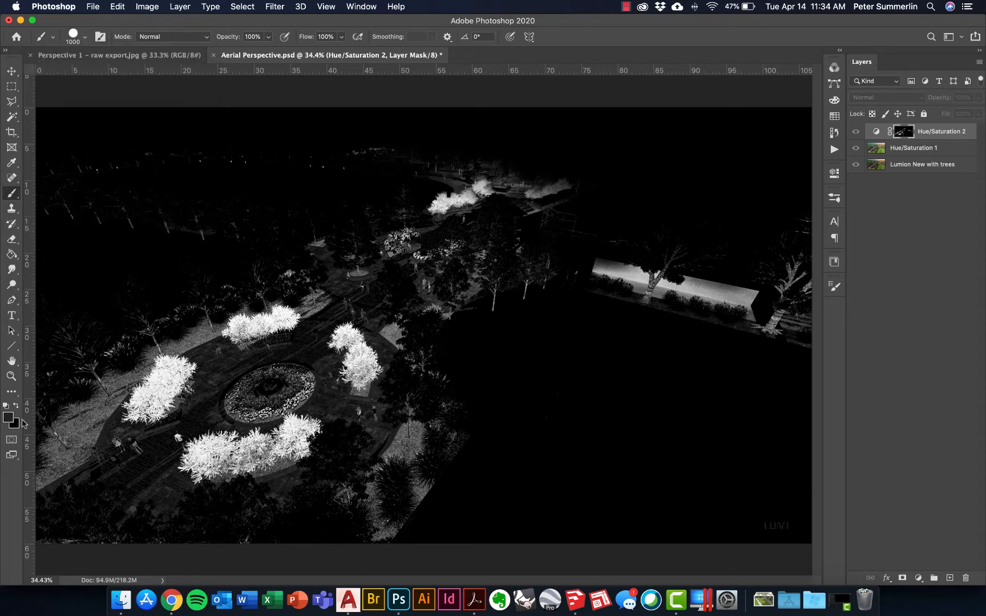
key("x")
key("x")
Paint black on the adjustment layer's mask to hide the selection across the background beyond the circular plaza.
mouse_move(418, 209)
left_mouse_down()
mouse_move(525, 198)
mouse_move(370, 169)
left_mouse_up()
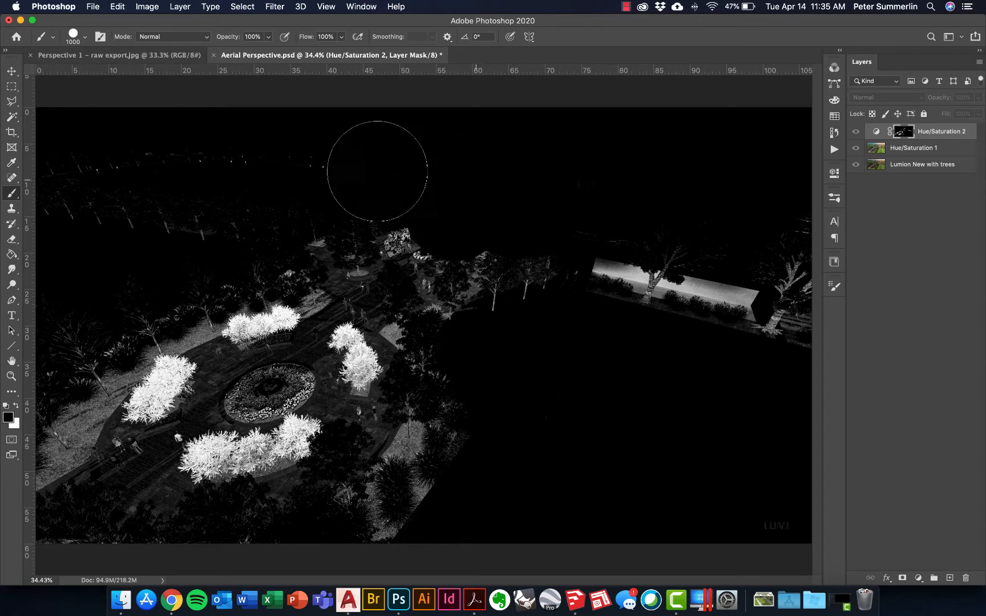
mouse_move(202, 195)
left_mouse_down()
mouse_move(85, 206)
mouse_move(258, 213)
mouse_move(417, 247)
mouse_move(465, 278)
mouse_move(469, 300)
mouse_move(549, 280)
mouse_move(789, 301)
left_mouse_up()
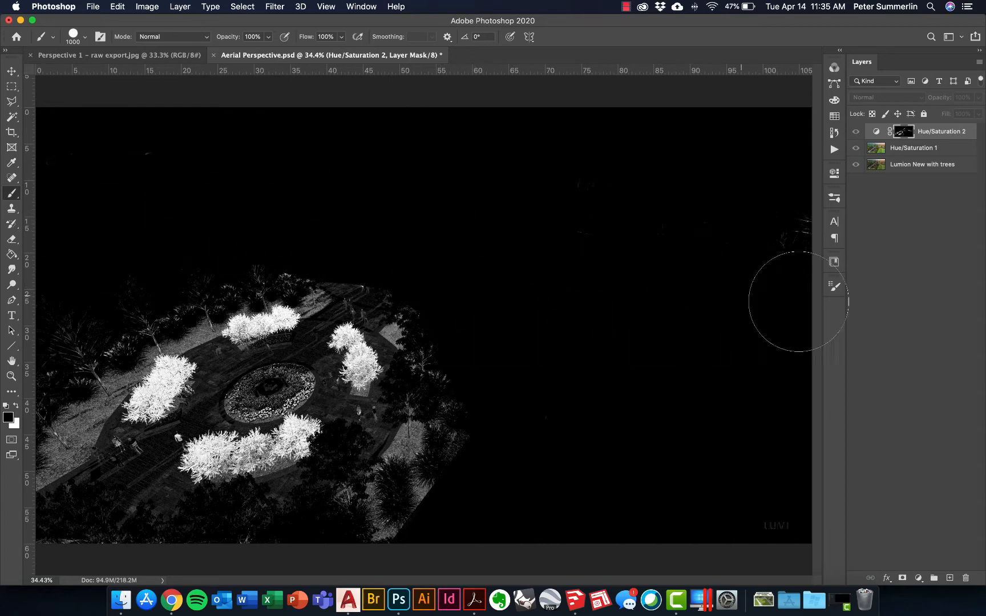
mouse_move(814, 201)
left_mouse_down()
mouse_move(328, 258)
mouse_move(227, 238)
mouse_move(75, 322)
mouse_move(65, 359)
mouse_move(74, 379)
mouse_move(72, 371)
mouse_move(48, 418)
mouse_move(66, 471)
mouse_move(94, 495)
mouse_move(93, 520)
mouse_move(106, 512)
mouse_move(42, 512)
mouse_move(161, 549)
mouse_move(281, 553)
mouse_move(366, 520)
mouse_move(417, 466)
mouse_move(438, 419)
mouse_move(380, 468)
mouse_move(392, 451)
left_mouse_up()
Shrink the brush to 300 px and paint black over the central fountain bed in the mask.
key("bracketleft")
key("bracketleft")
key("bracketleft")
key("bracketleft")
key("bracketleft")
key("bracketleft")
key("bracketleft")
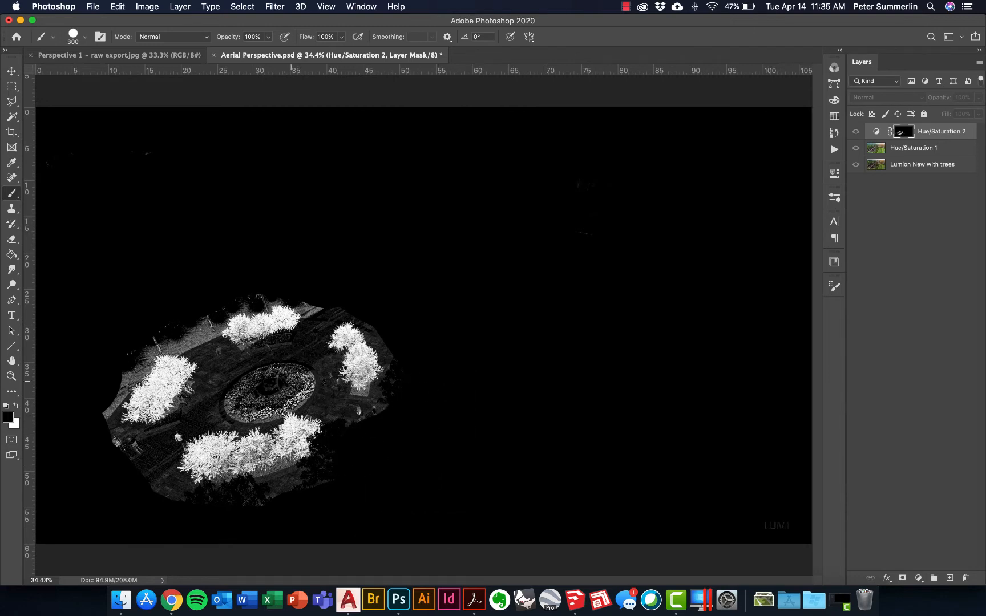
left_click(301, 386)
mouse_move(301, 386)
left_mouse_down()
mouse_move(243, 407)
mouse_move(260, 382)
mouse_move(280, 376)
mouse_move(232, 402)
mouse_move(267, 367)
mouse_move(307, 358)
left_mouse_up()
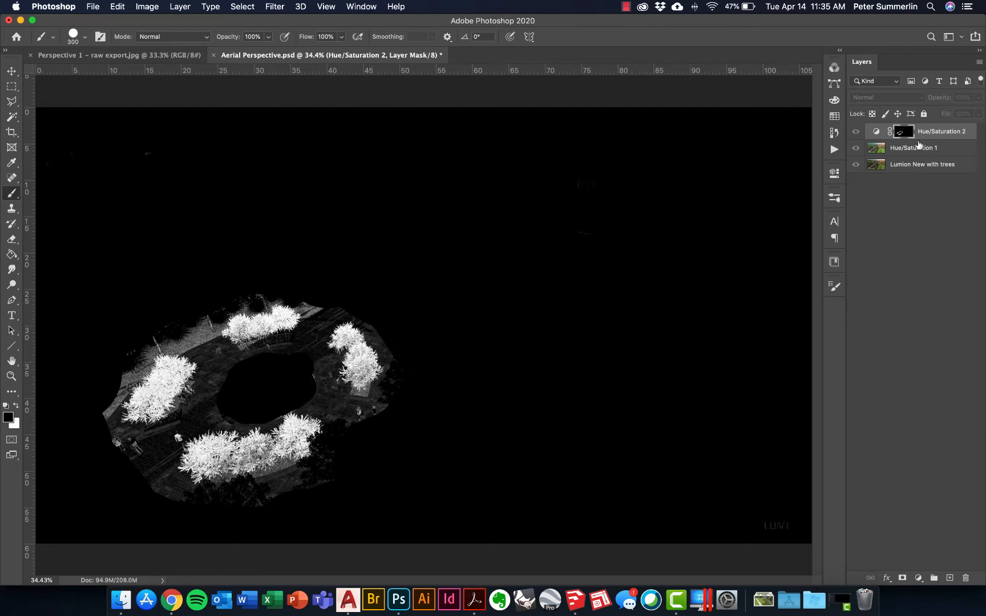
Return to the full image view and toggle the masked adjustment layer's visibility to compare before and after.
left_click(906, 134, "alt")
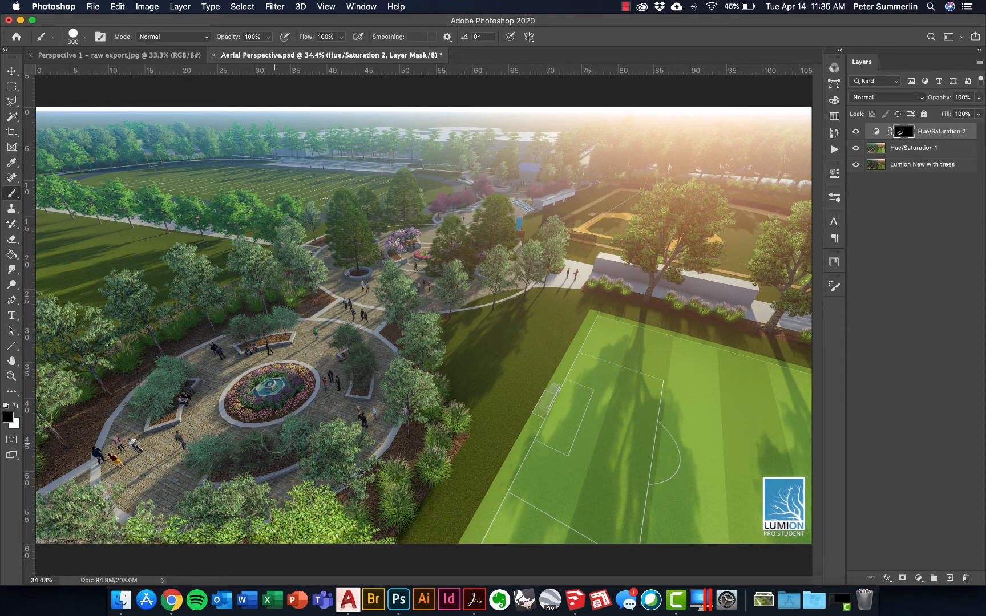
left_click(856, 133)
left_click(856, 133)
left_click(856, 133)
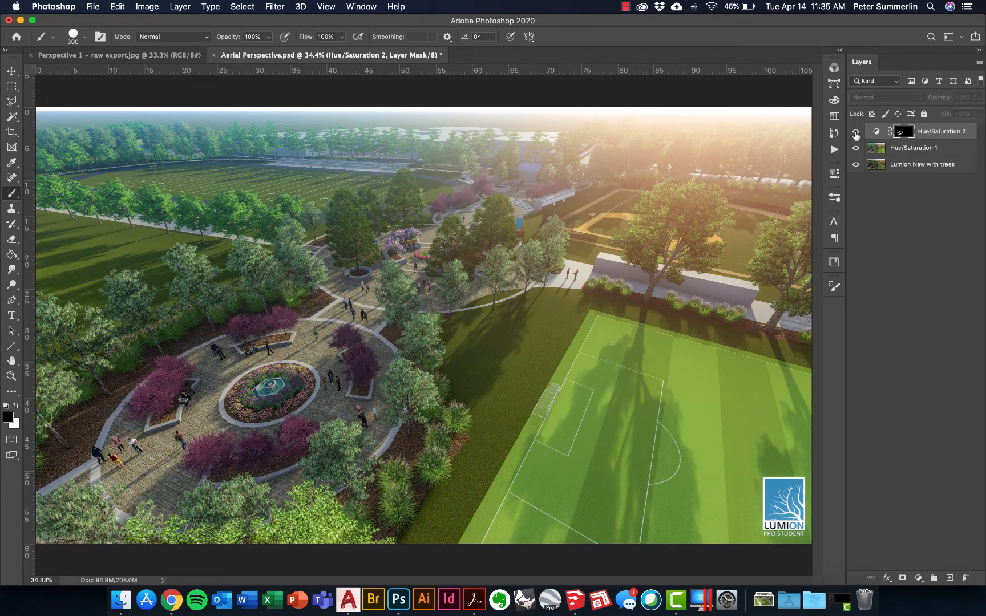
left_click(856, 133)
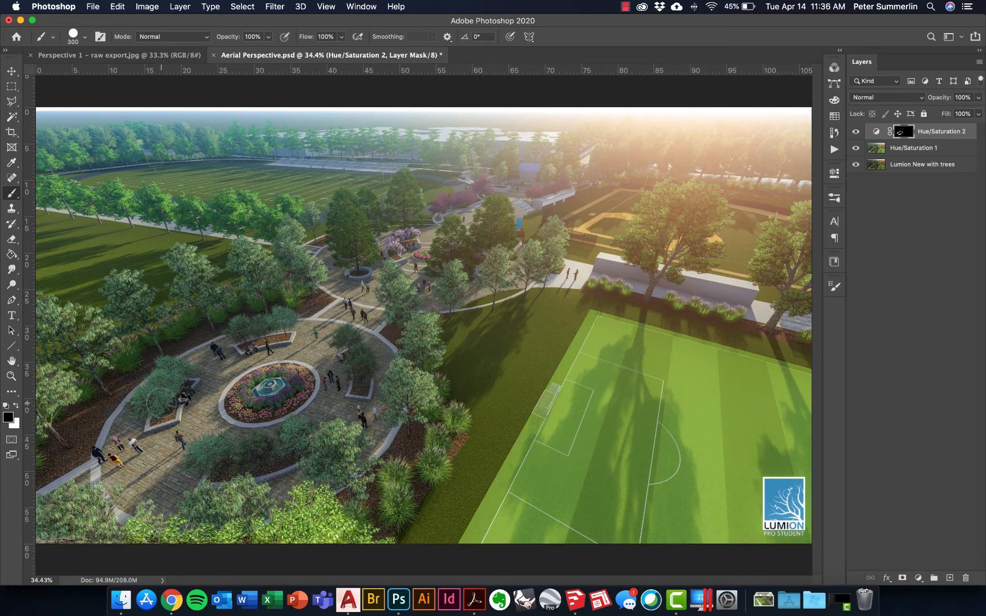
Reopen the Hue/Saturation 2 adjustment's properties and set its Hue to +41.
key("l")
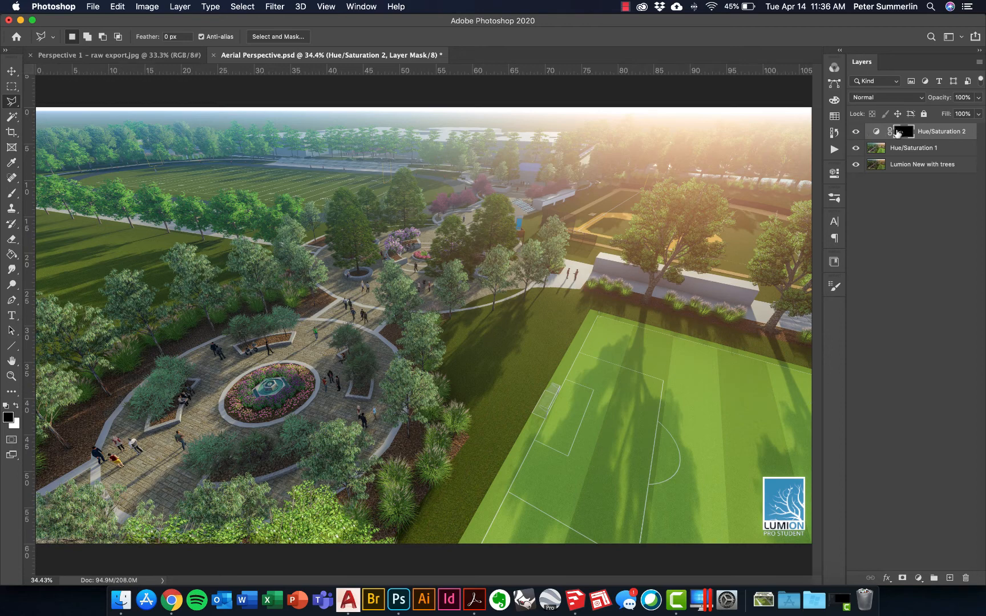
double_click(876, 132)
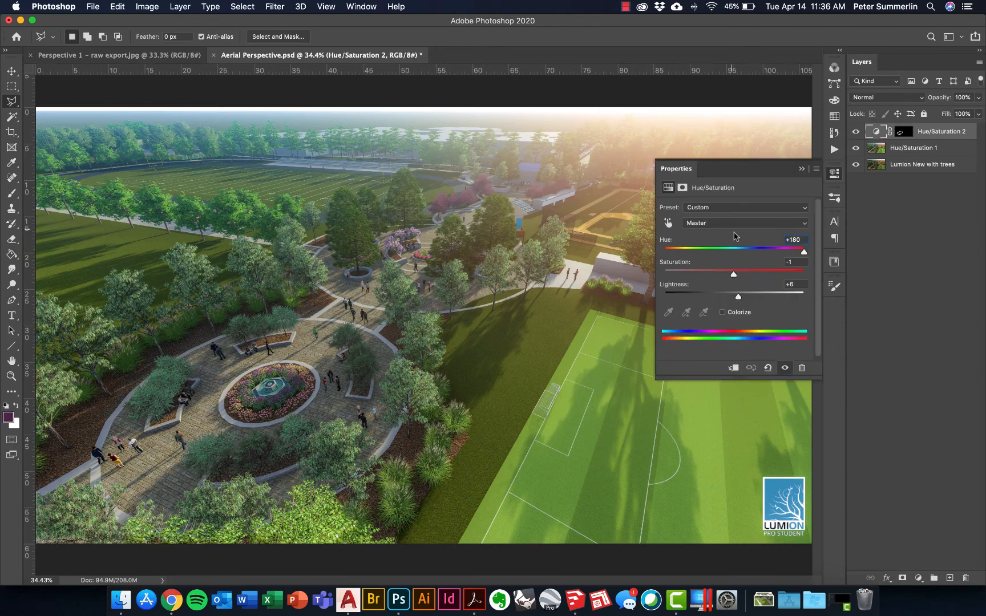
left_click_drag(792, 251, 763, 251)
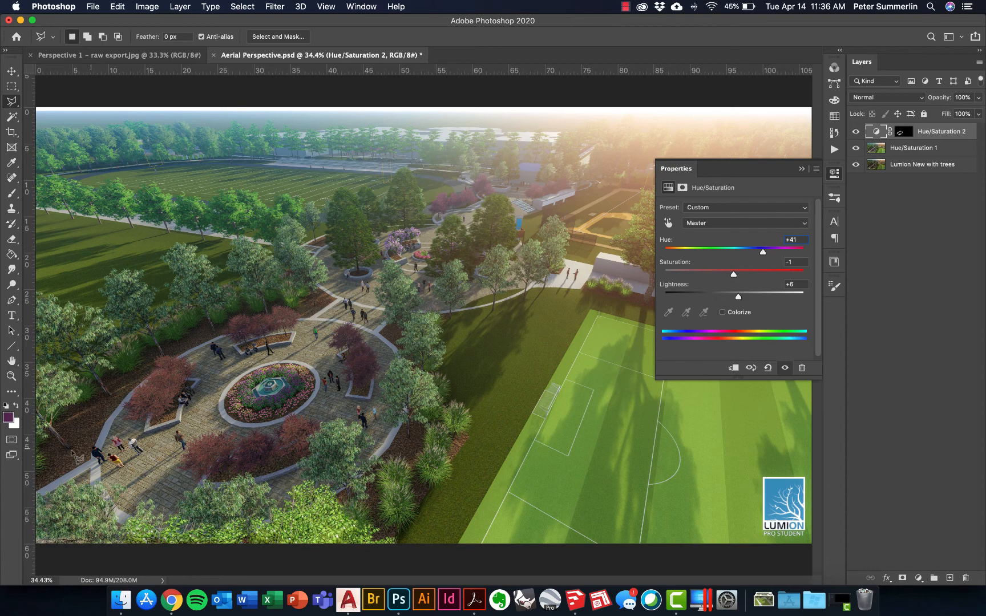